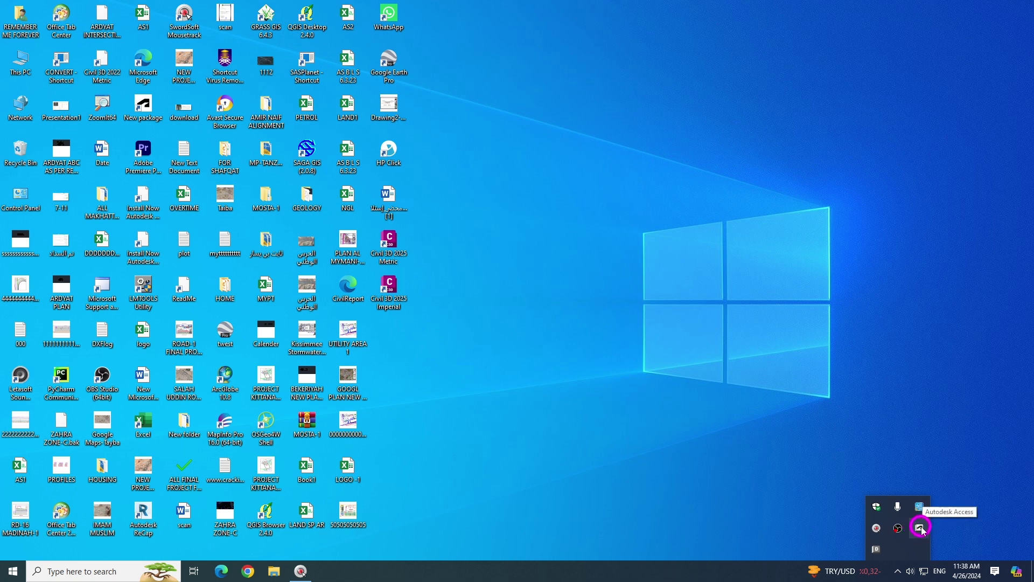
Launch Autodesk Access from the system tray and dismiss the hidden-icons popup.
{"action": "left_click", "coordinate": [915, 532]}
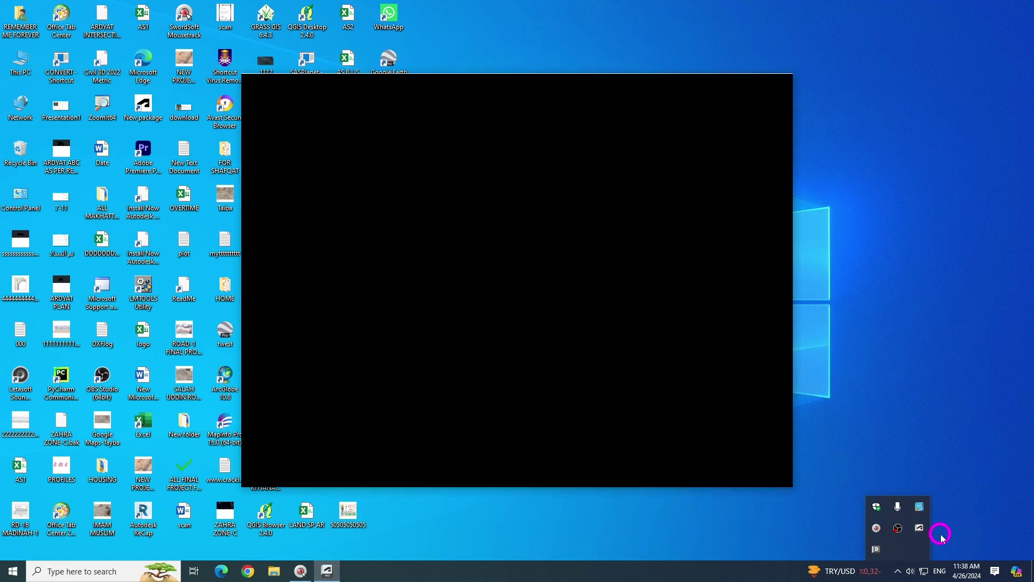
{"action": "left_click", "coordinate": [597, 357]}
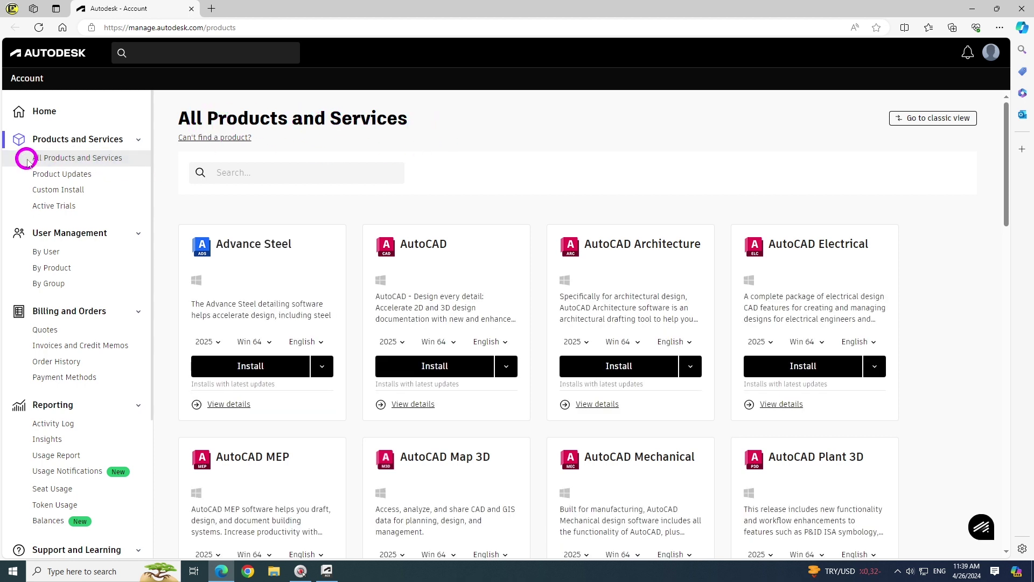
{"action": "left_click", "coordinate": [79, 178]}
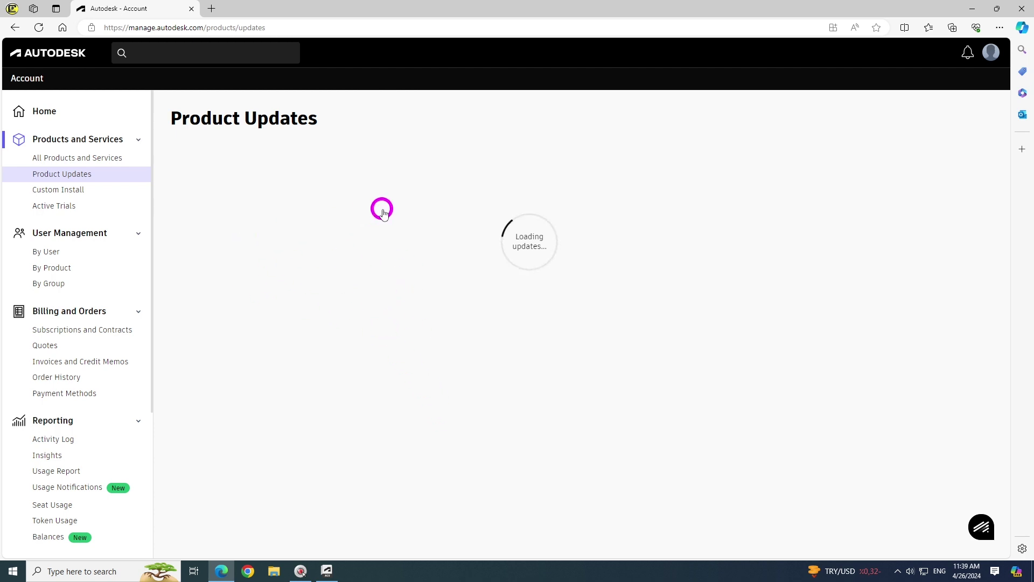
{"action": "scroll", "coordinate": [305, 476], "scroll_direction": "down", "scroll_amount": 2}
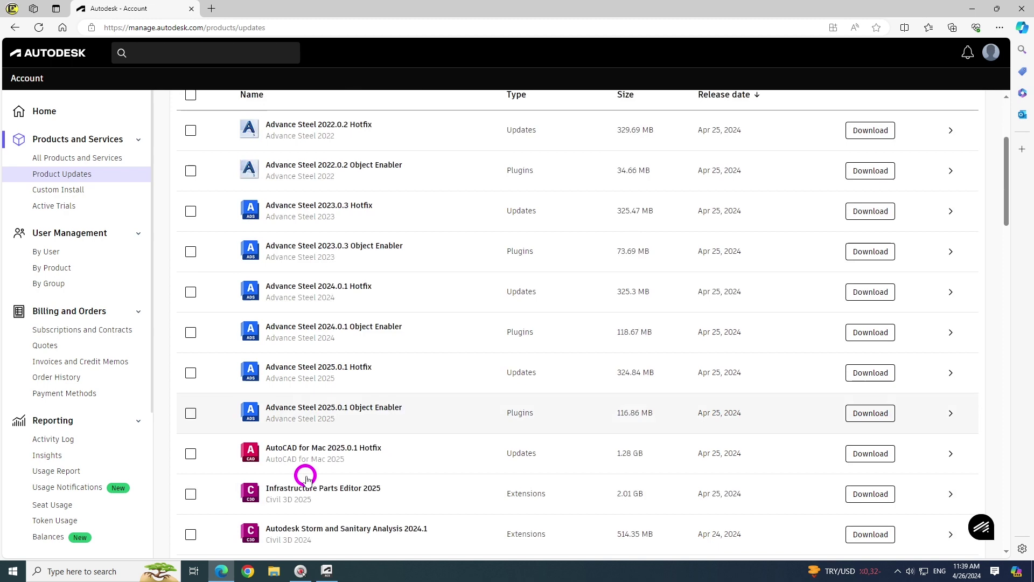
{"action": "scroll", "coordinate": [307, 469], "scroll_direction": "down", "scroll_amount": 2}
{"action": "scroll", "coordinate": [306, 313], "scroll_direction": "up", "scroll_amount": 1}
{"action": "scroll", "coordinate": [307, 323], "scroll_direction": "down", "scroll_amount": 2}
{"action": "scroll", "coordinate": [323, 356], "scroll_direction": "up", "scroll_amount": 3}
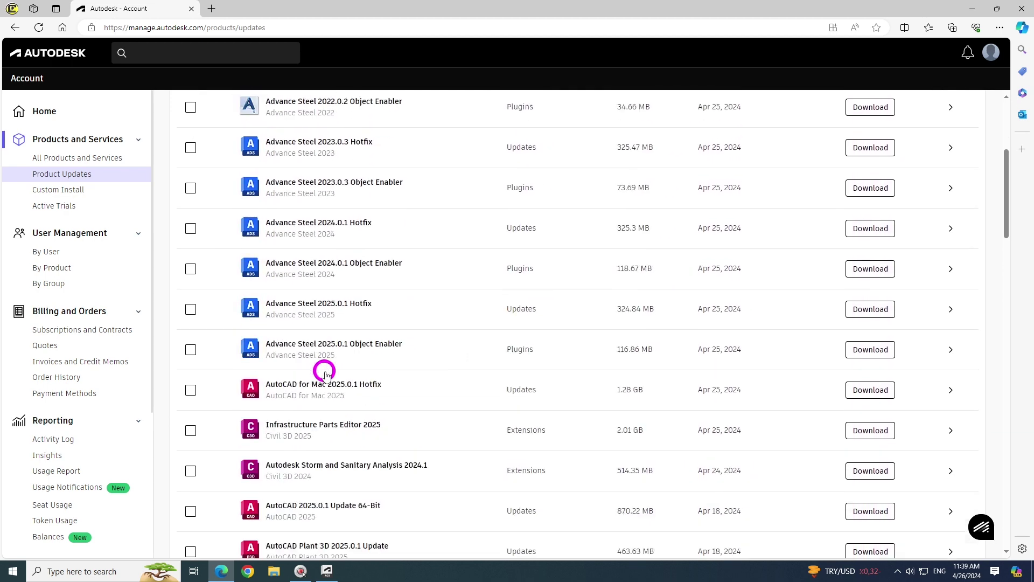
{"action": "scroll", "coordinate": [469, 324], "scroll_direction": "up", "scroll_amount": 2}
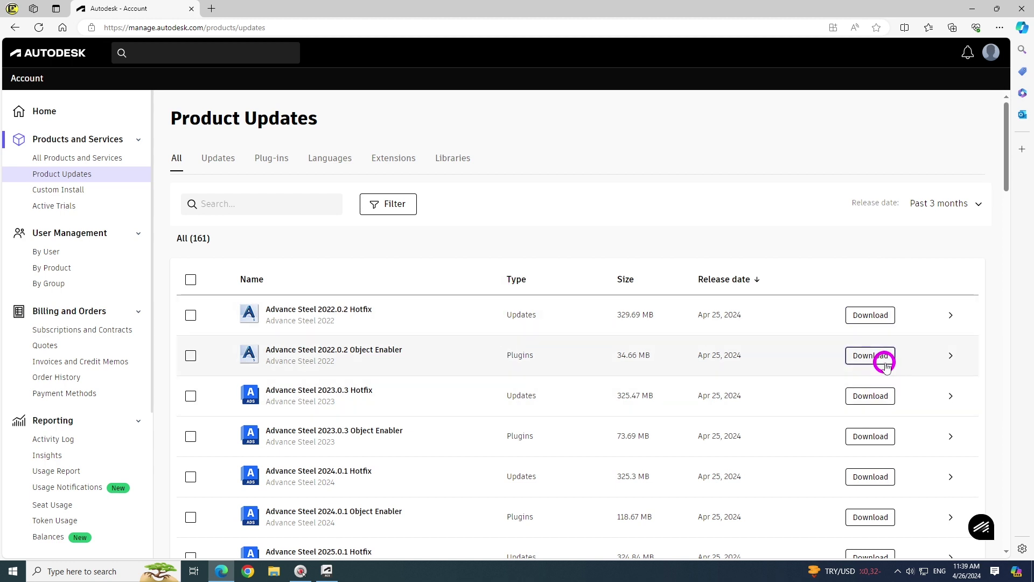
Go back to the All Products and Services list in Autodesk Account.
{"action": "left_click", "coordinate": [73, 158]}
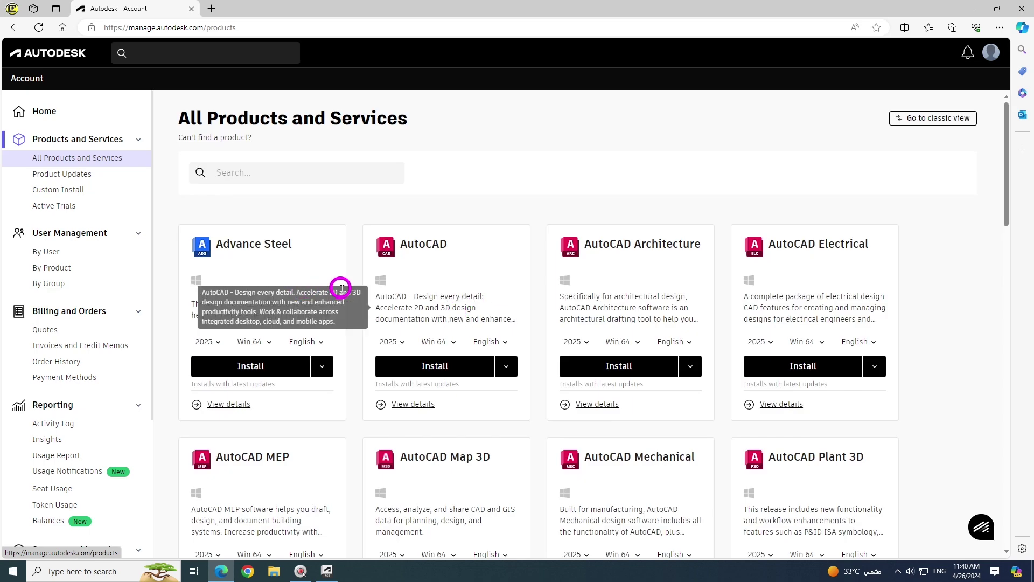
{"action": "scroll", "coordinate": [341, 291], "scroll_direction": "down", "scroll_amount": 3}
{"action": "scroll", "coordinate": [319, 284], "scroll_direction": "down", "scroll_amount": 3}
{"action": "scroll", "coordinate": [365, 324], "scroll_direction": "down", "scroll_amount": 3}
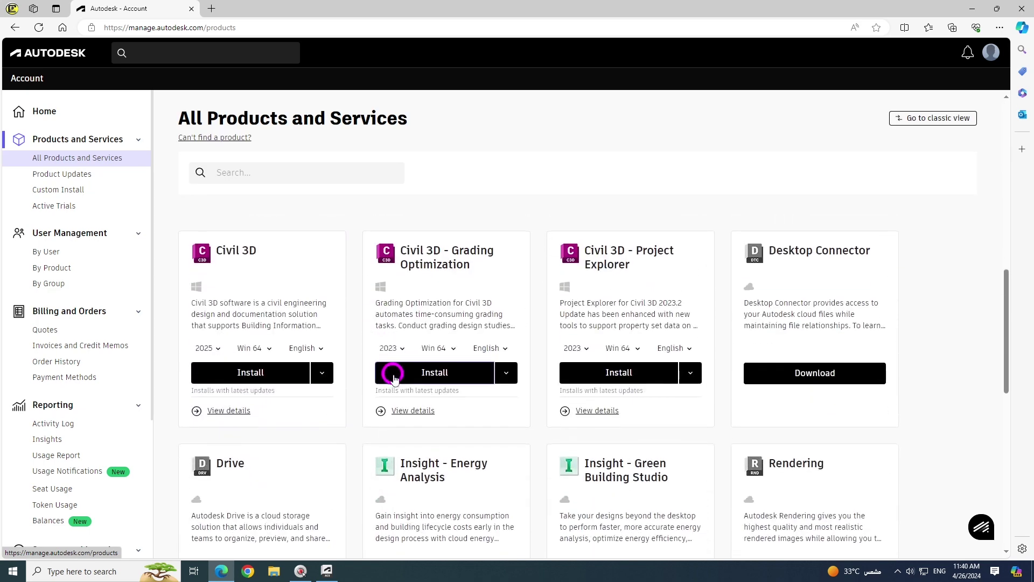
{"action": "scroll", "coordinate": [393, 369], "scroll_direction": "down", "scroll_amount": 3}
{"action": "scroll", "coordinate": [390, 379], "scroll_direction": "down", "scroll_amount": 5}
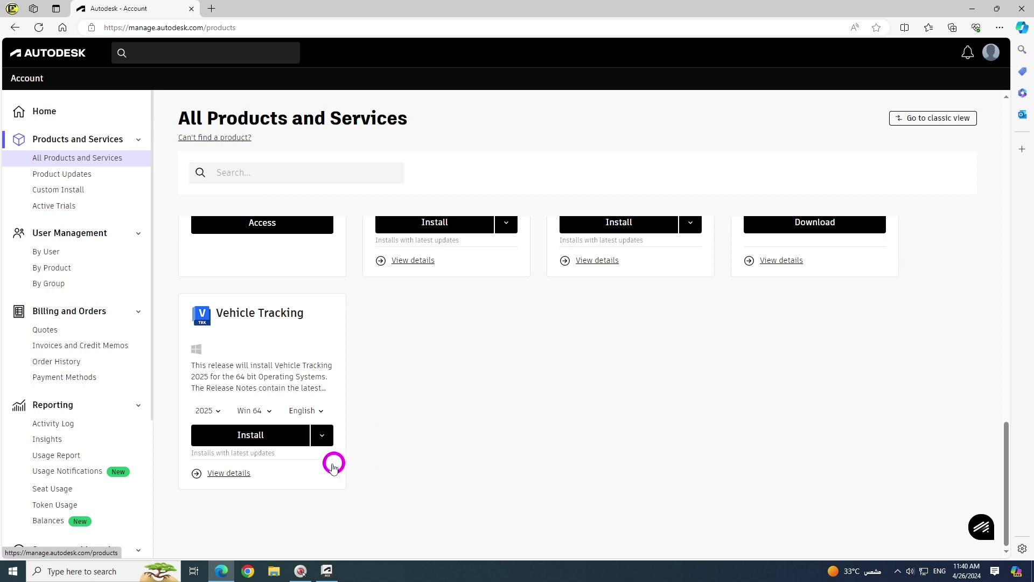
Open the Vehicle Tracking details page and reveal the Download, Direct download and Custom Install options.
{"action": "left_click", "coordinate": [215, 474]}
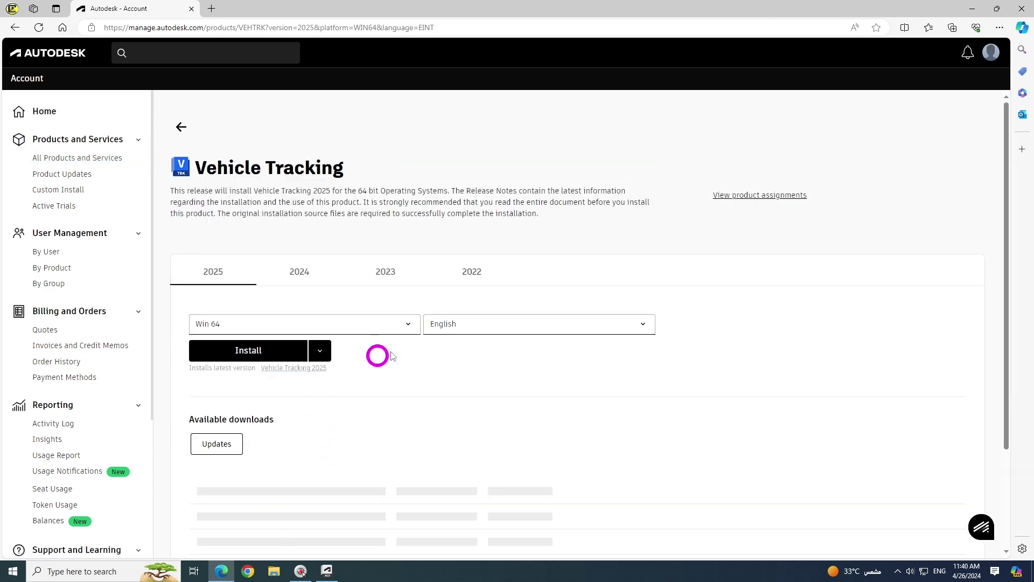
{"action": "scroll", "coordinate": [440, 349], "scroll_direction": "down", "scroll_amount": 2}
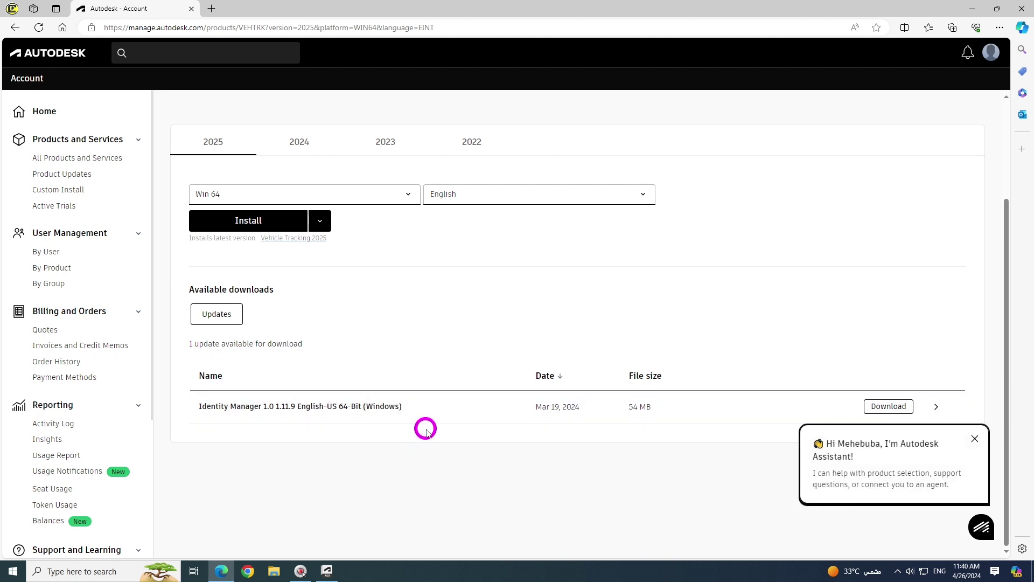
{"action": "scroll", "coordinate": [424, 429], "scroll_direction": "up", "scroll_amount": 2}
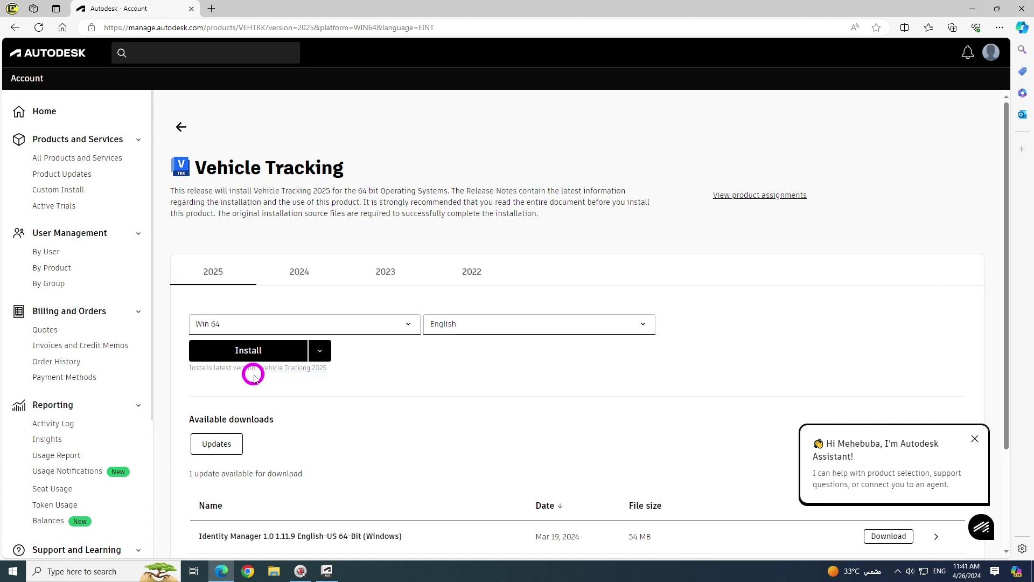
{"action": "left_click", "coordinate": [324, 357]}
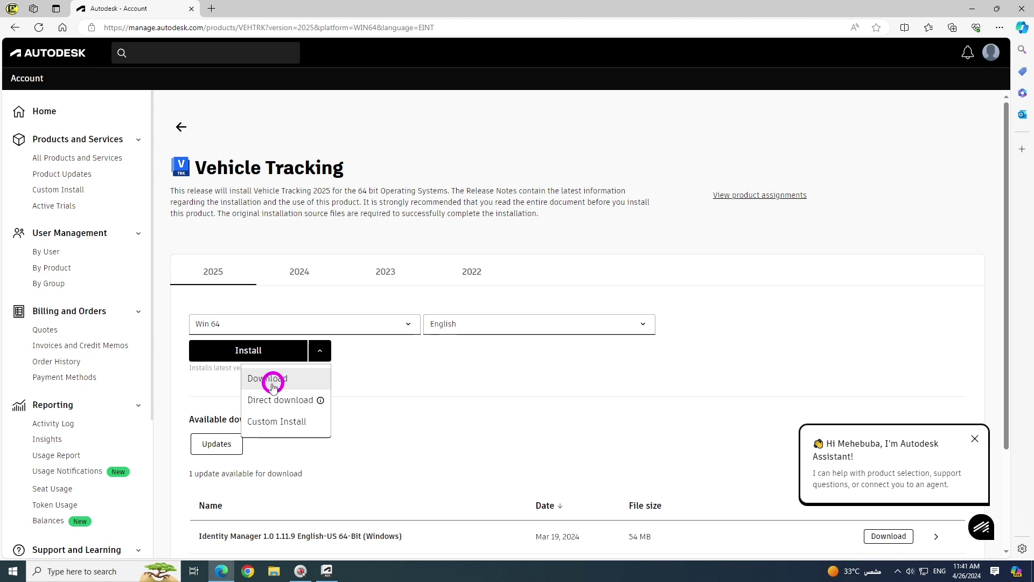
Download the Vehicle Tracking 2025 installer file.
{"action": "left_click", "coordinate": [266, 380]}
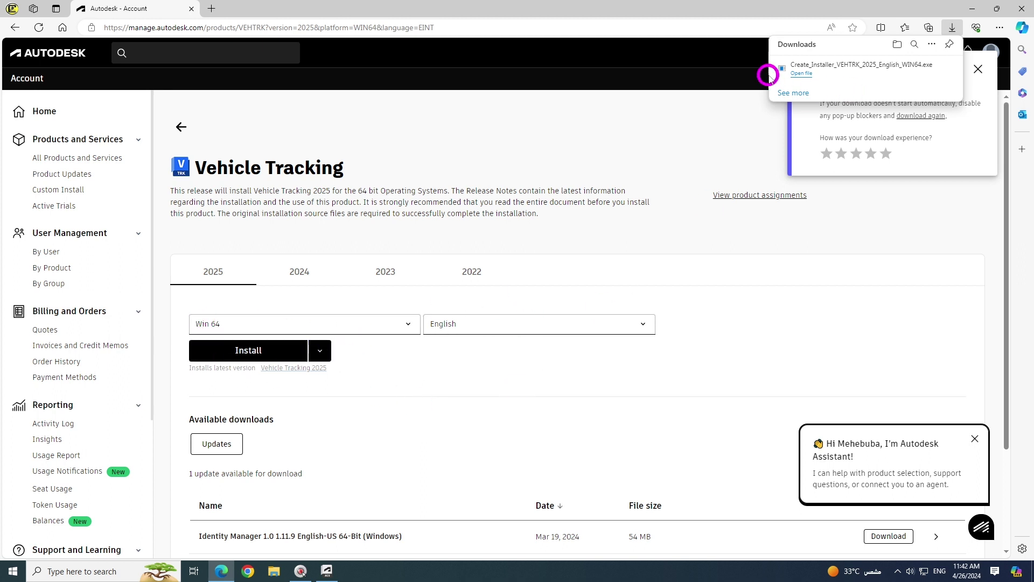
{"action": "mouse_move", "coordinate": [848, 68]}
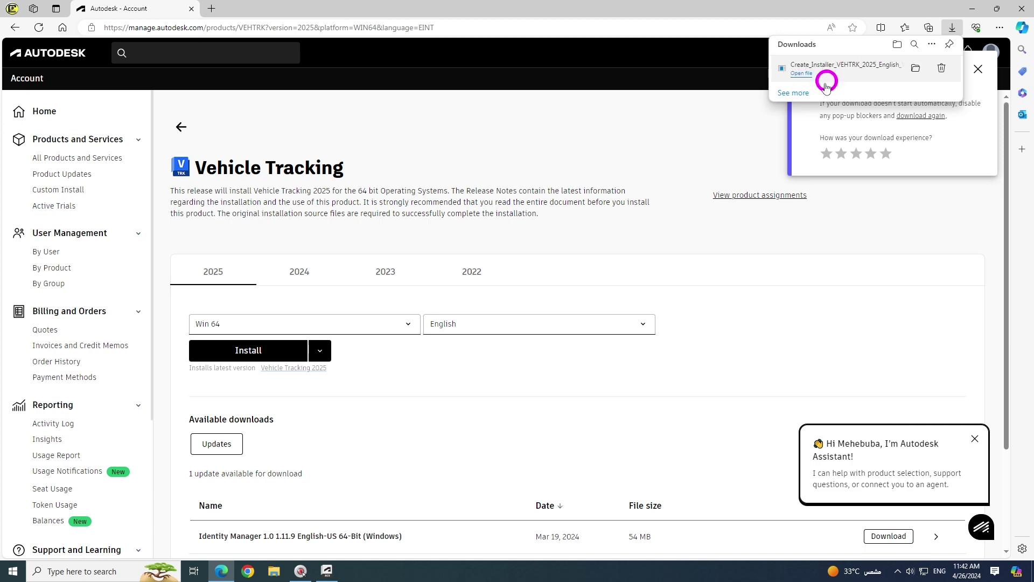
Run Create_Installer_VEHTRK_2025_English_WIN64.exe from the Downloads folder in File Explorer.
{"action": "left_click", "coordinate": [275, 573]}
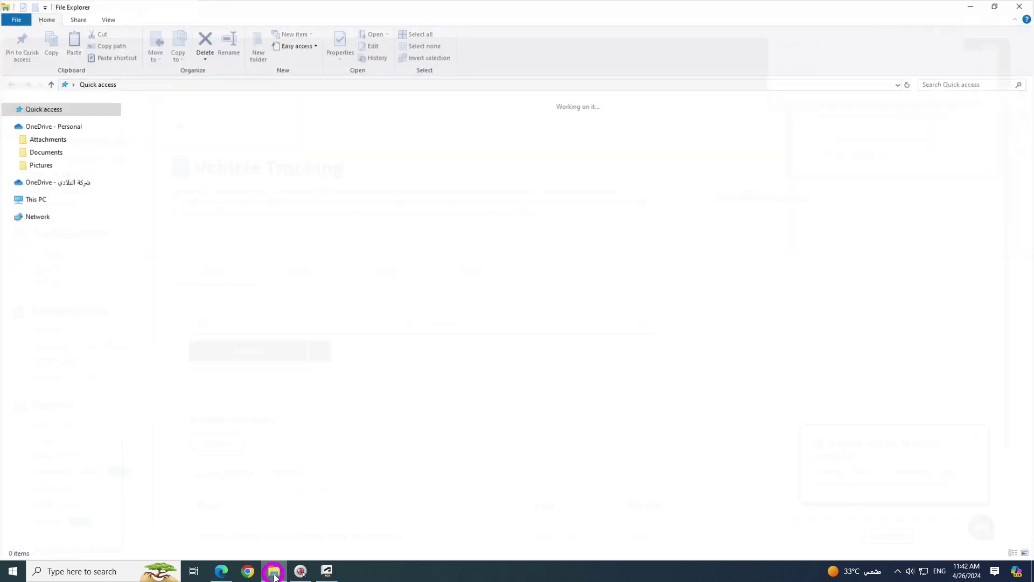
{"action": "left_click", "coordinate": [44, 146]}
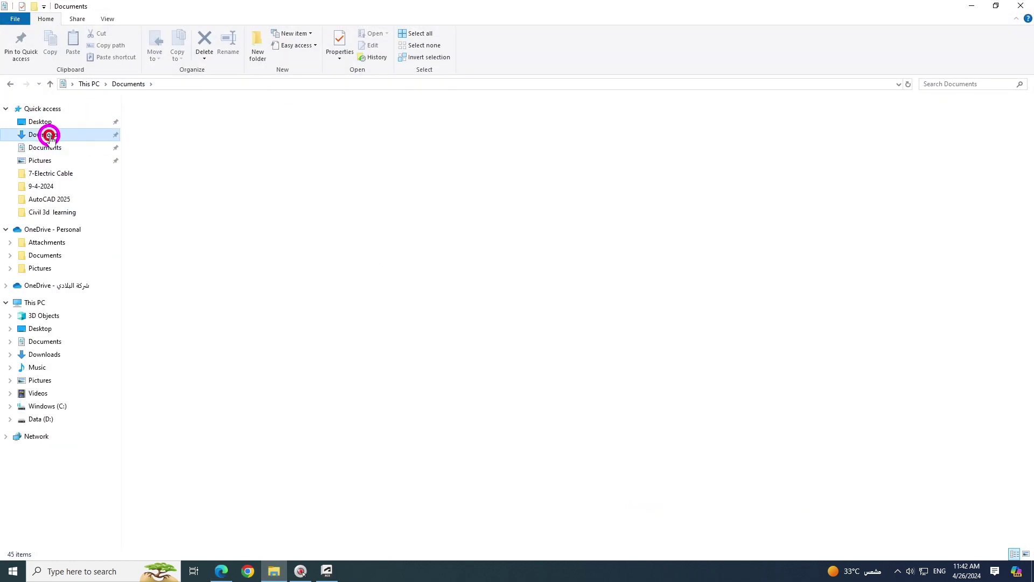
{"action": "left_click", "coordinate": [49, 135]}
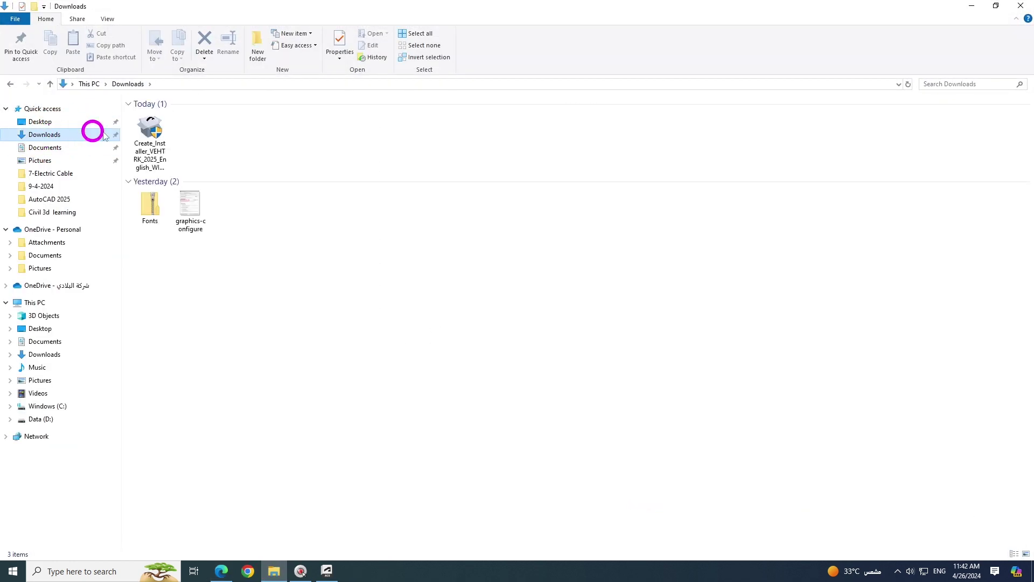
{"action": "double_click", "coordinate": [148, 149]}
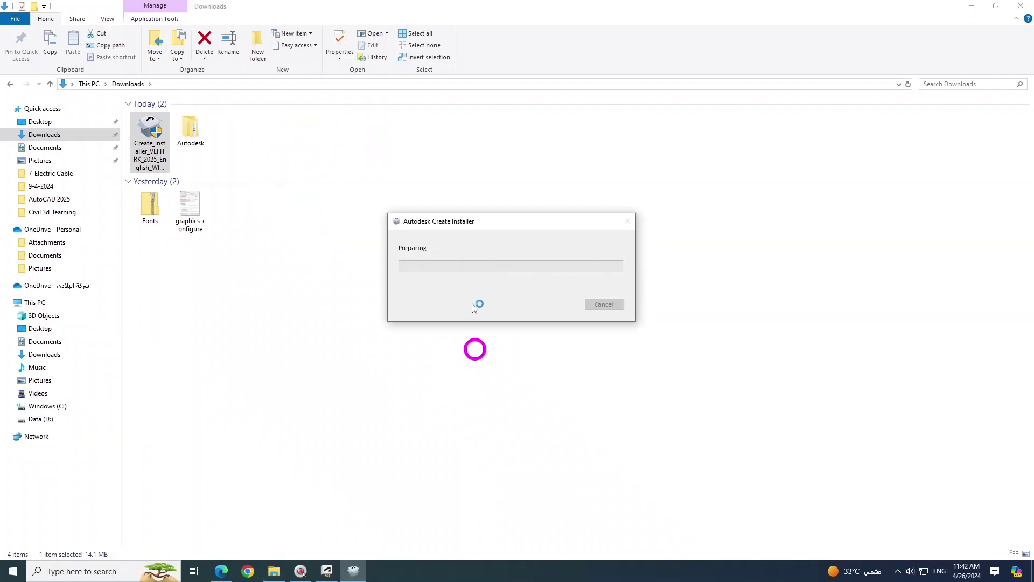
Hide Explorer, browser and updates windows, move the progress dialog aside, and refresh the desktop.
{"action": "left_click", "coordinate": [970, 5]}
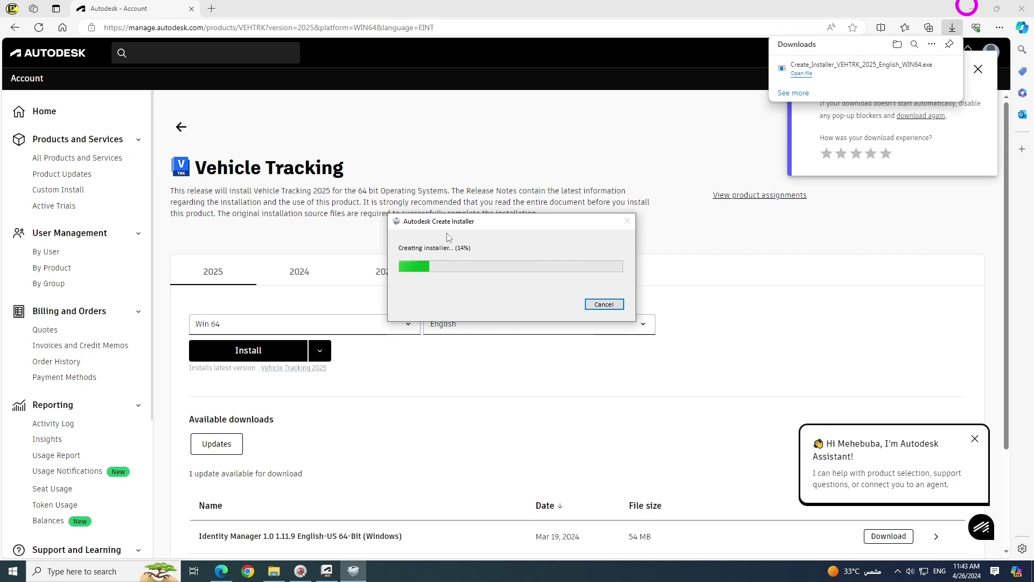
{"action": "left_click", "coordinate": [971, 9]}
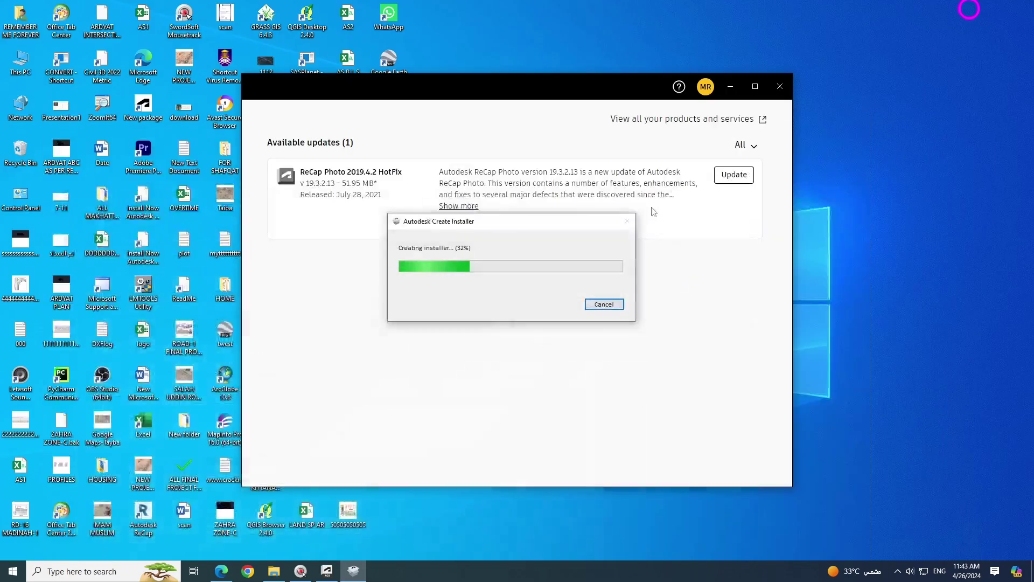
{"action": "left_click", "coordinate": [730, 86]}
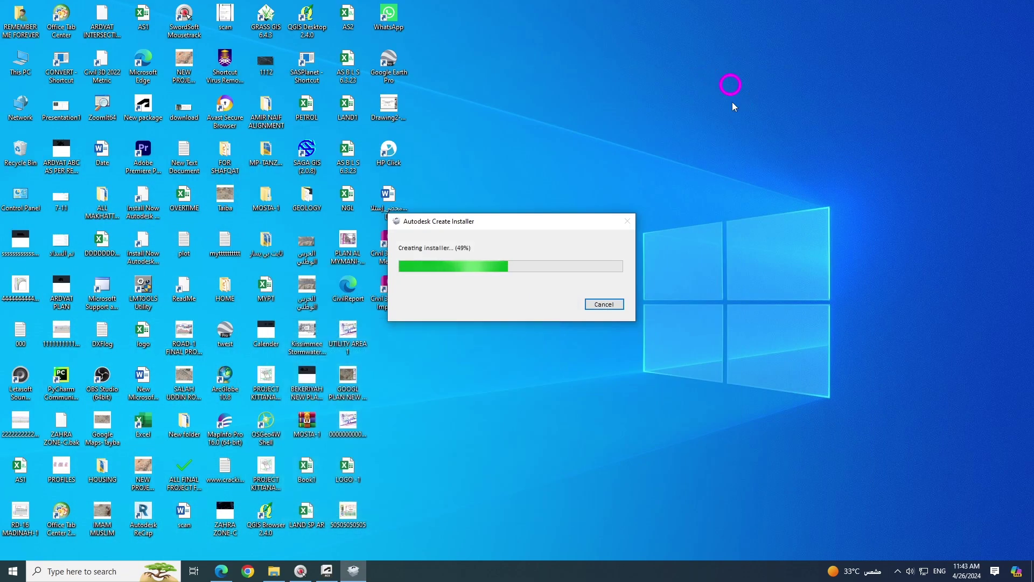
{"action": "left_click_drag", "start_coordinate": [554, 223], "coordinate": [696, 101]}
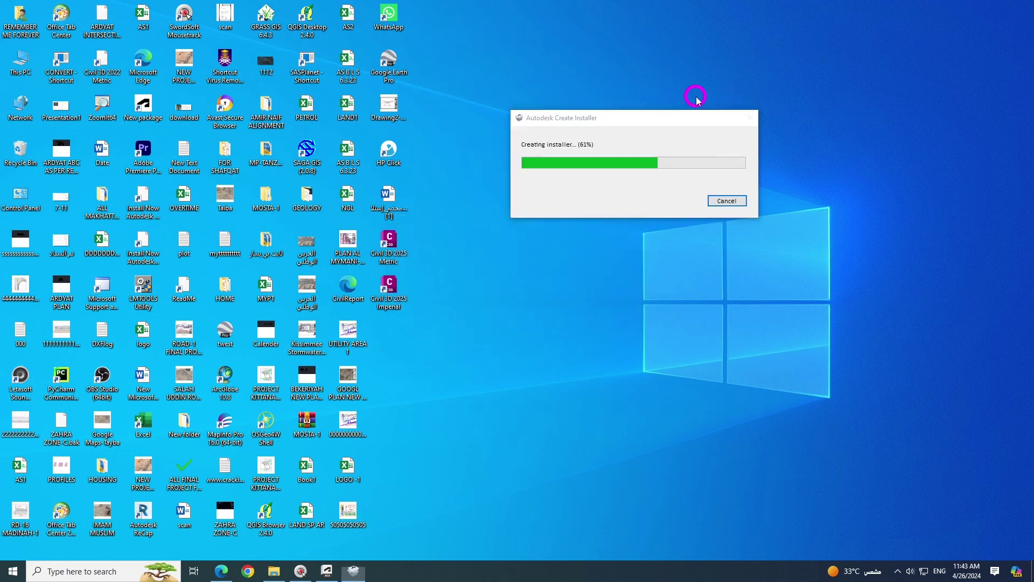
{"action": "right_click", "coordinate": [853, 97]}
{"action": "left_click", "coordinate": [882, 131]}
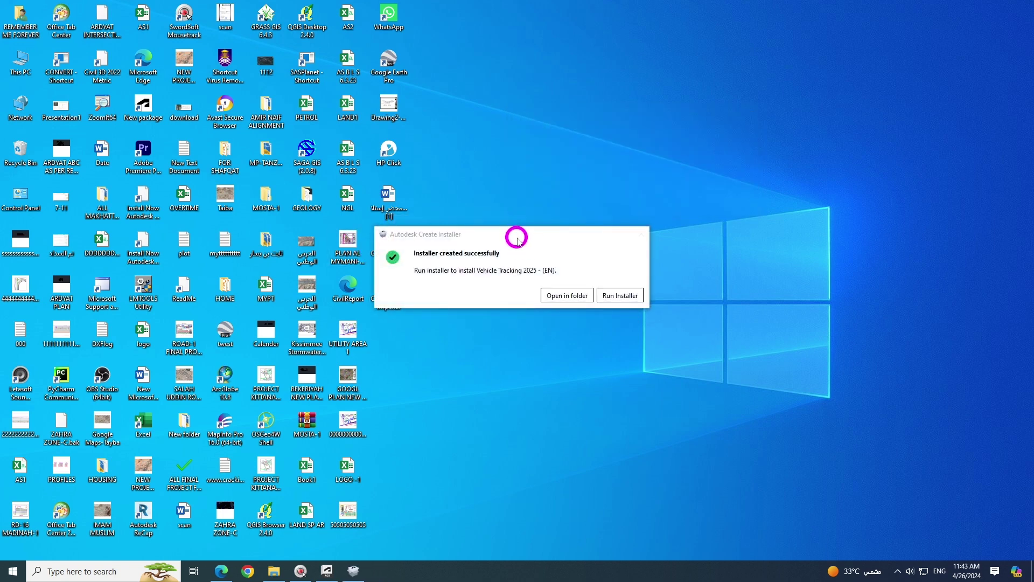
Move the 'Installer created successfully' dialog aside and run the new installer.
{"action": "left_click_drag", "start_coordinate": [518, 237], "coordinate": [693, 218]}
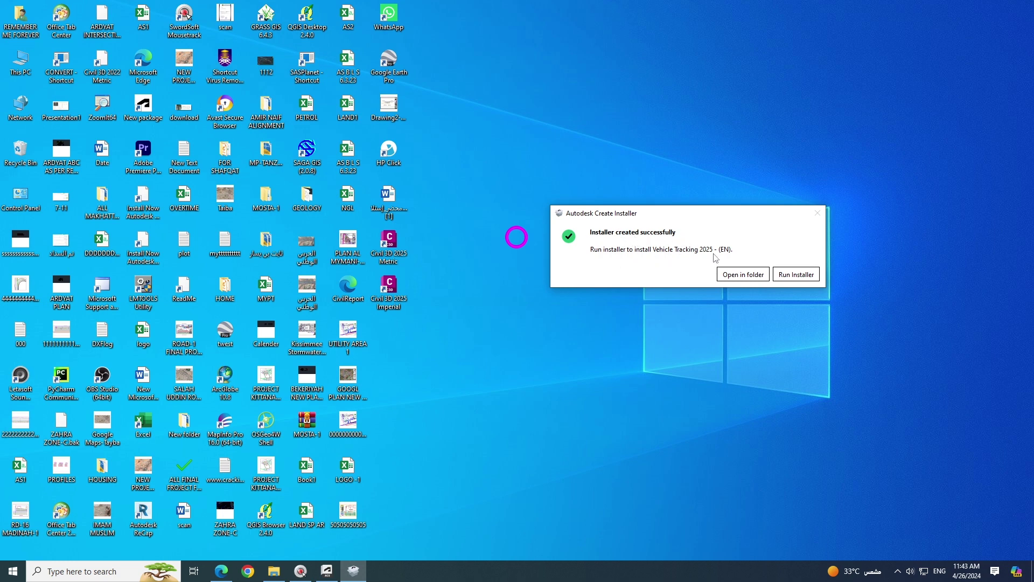
{"action": "left_click", "coordinate": [795, 276]}
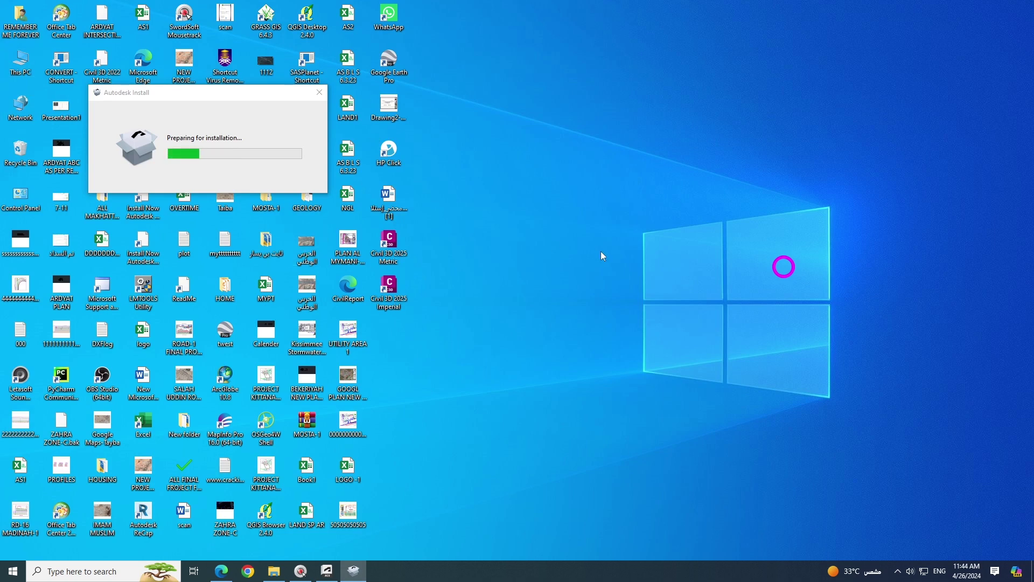
{"action": "right_click", "coordinate": [23, 62]}
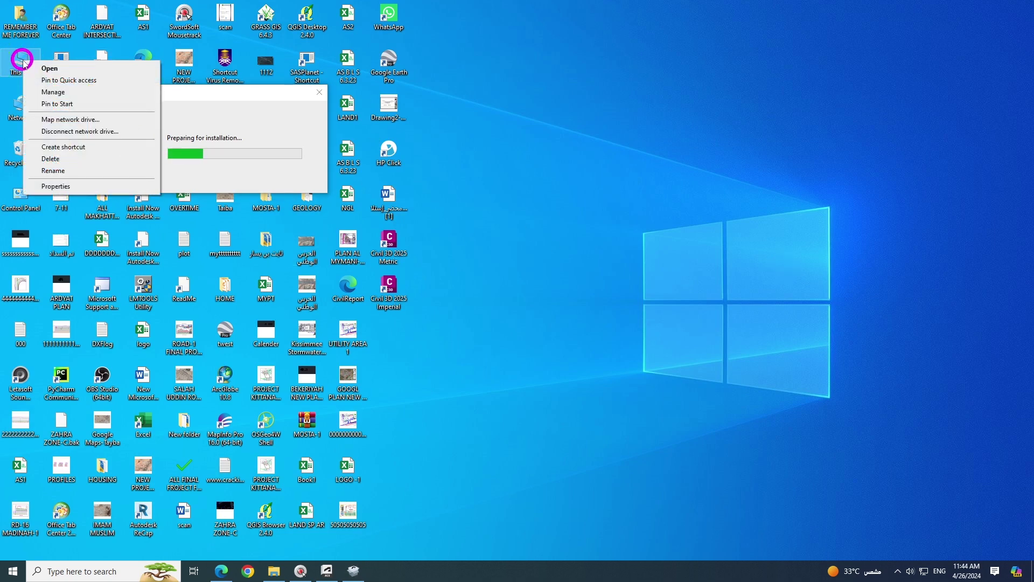
{"action": "left_click", "coordinate": [56, 186]}
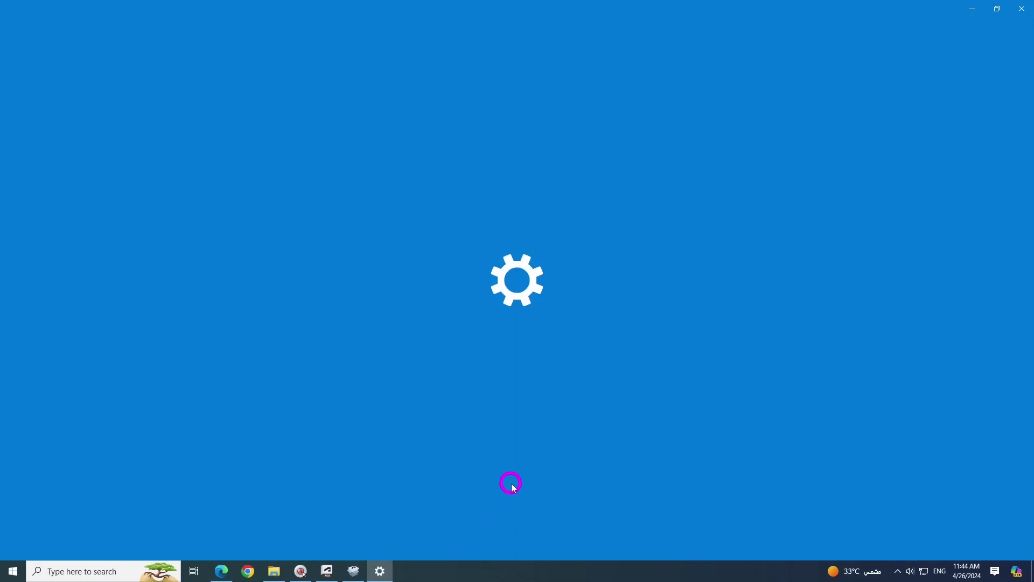
{"action": "left_click", "coordinate": [1022, 8]}
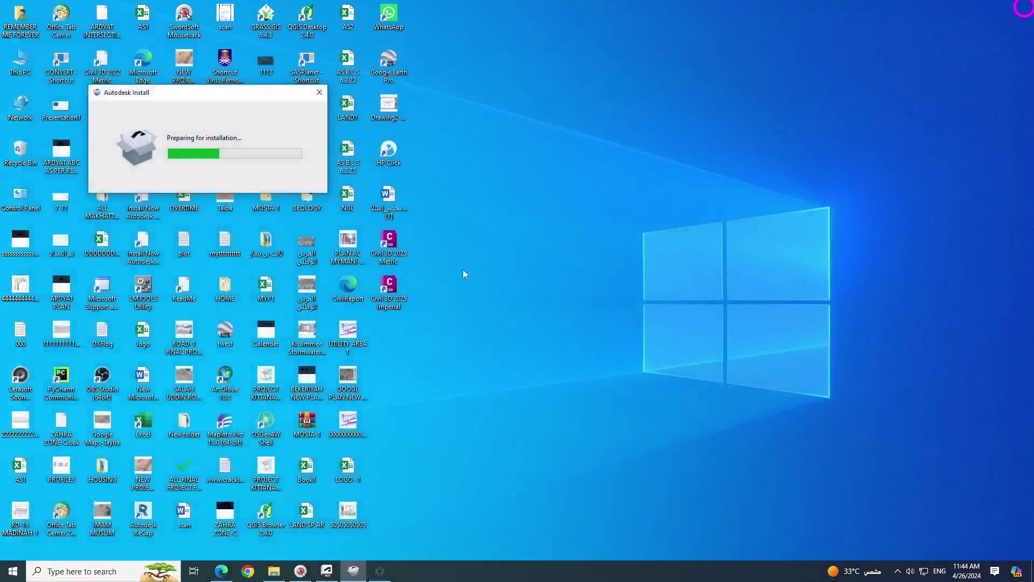
{"action": "double_click", "coordinate": [20, 66]}
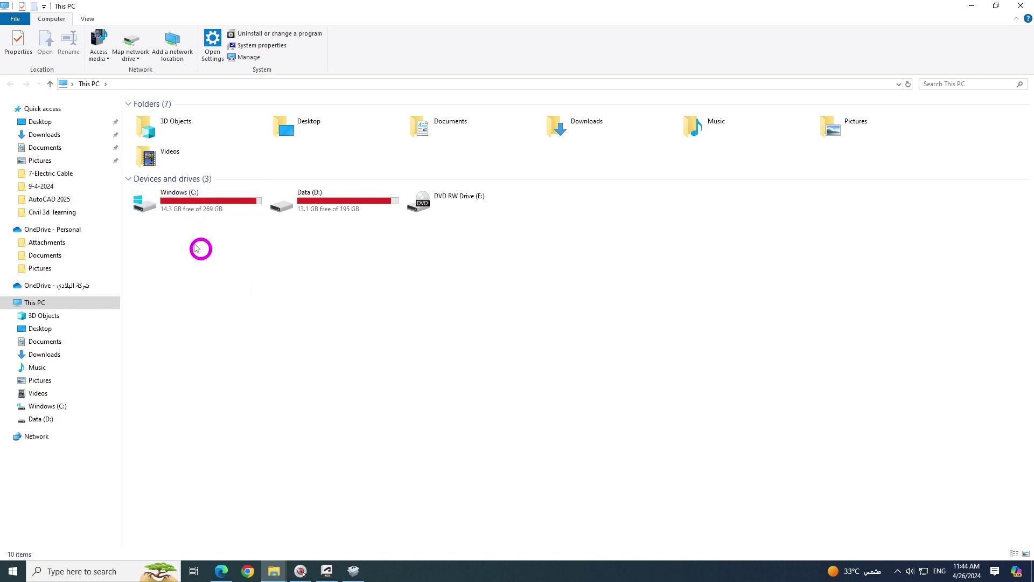
{"action": "left_click", "coordinate": [1020, 6]}
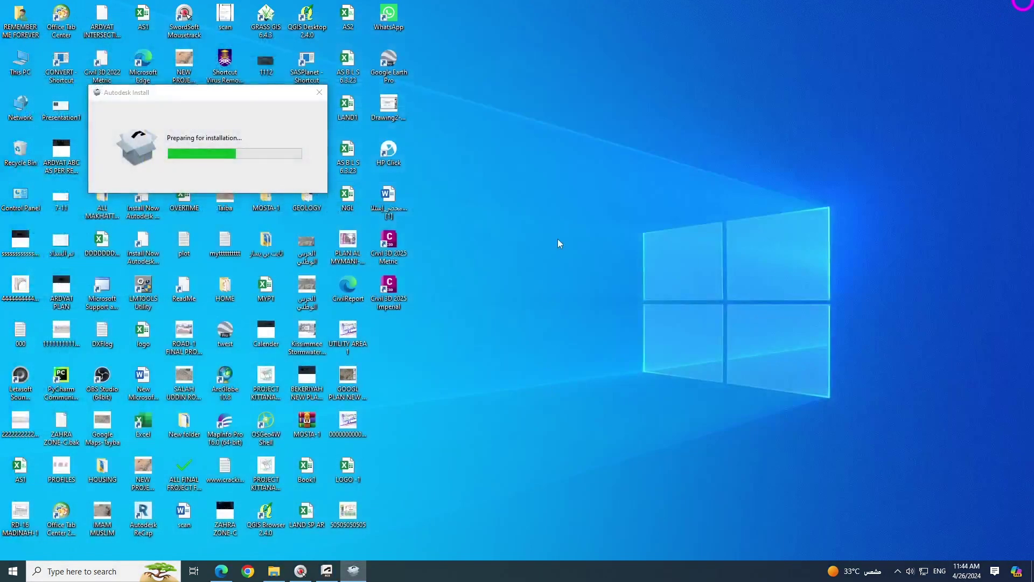
{"action": "right_click", "coordinate": [558, 239]}
{"action": "left_click", "coordinate": [590, 272]}
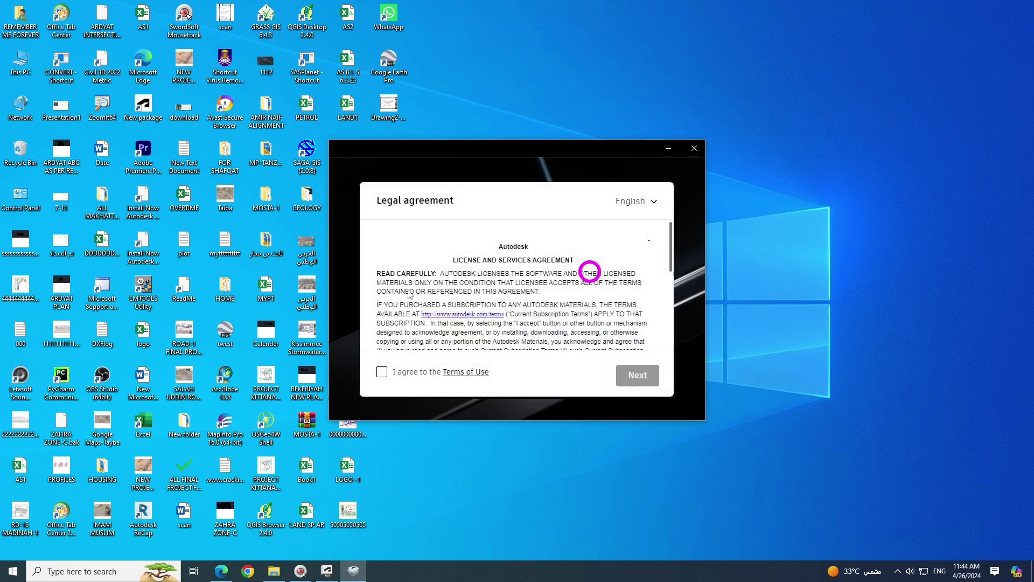
Agree to the Terms of Use and continue to the install location page.
{"action": "left_click", "coordinate": [381, 372]}
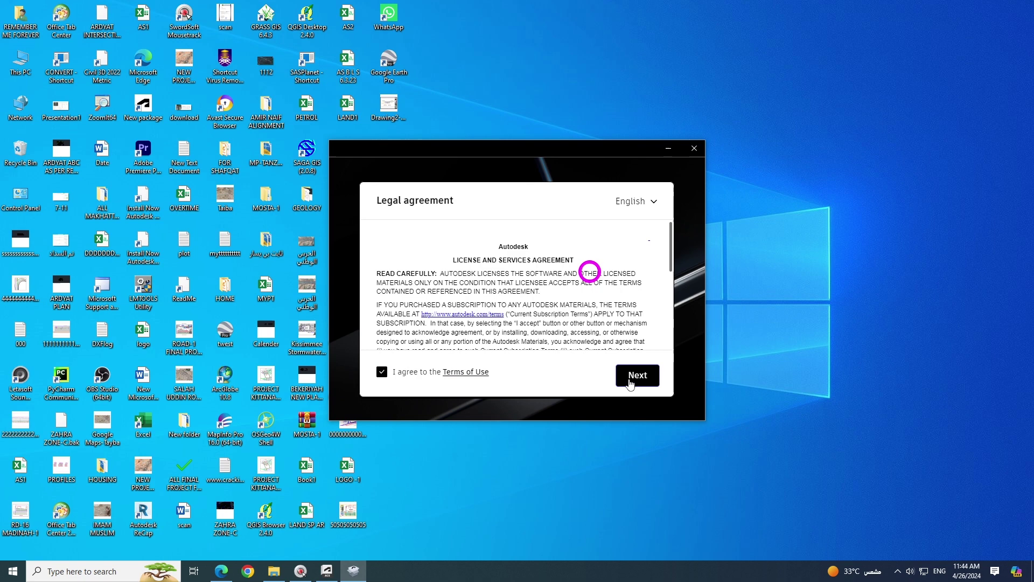
{"action": "left_click", "coordinate": [638, 376]}
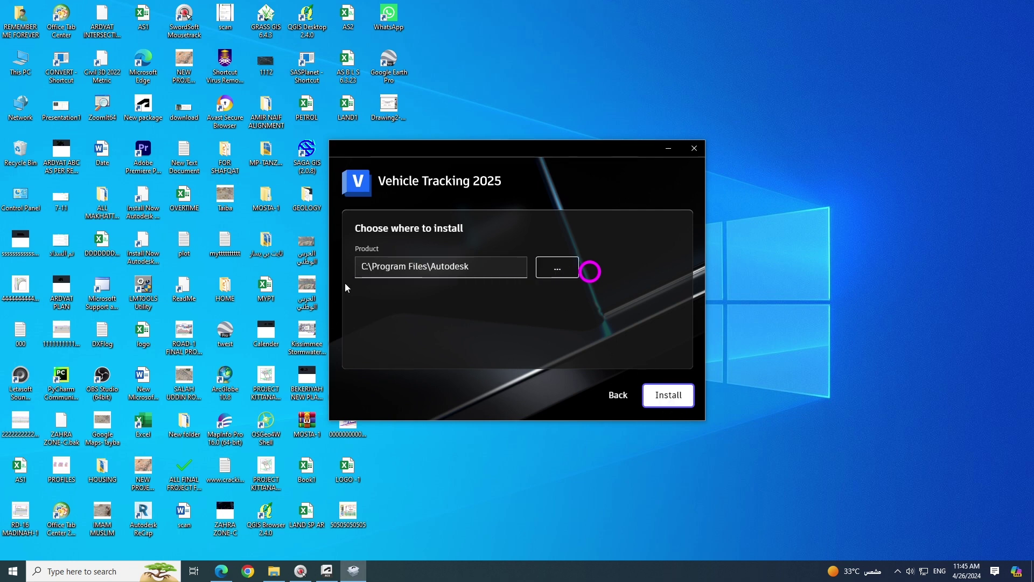
Install Vehicle Tracking 2025 to the default C:\Program Files\Autodesk location.
{"action": "left_click", "coordinate": [668, 400]}
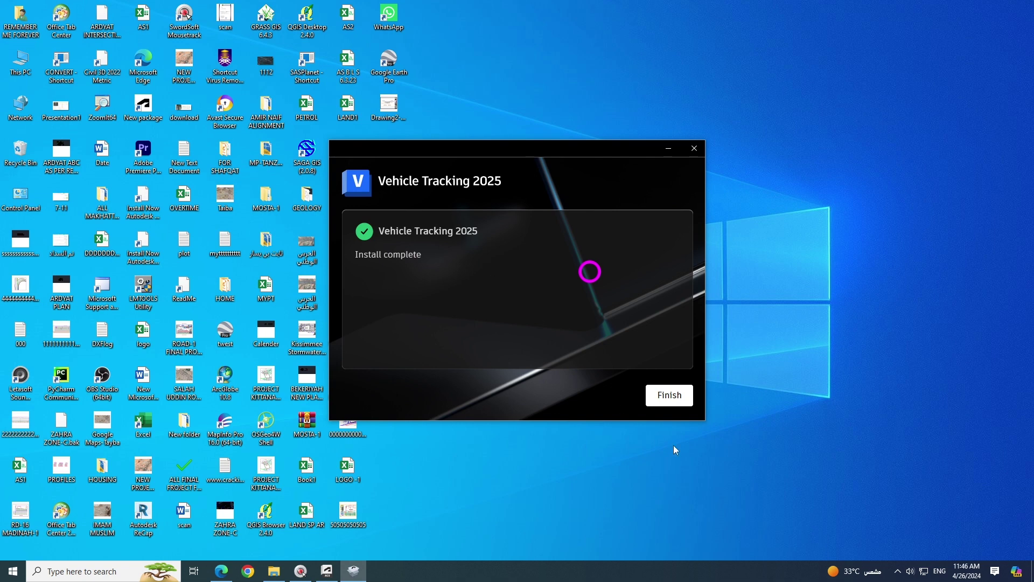
Finish the Vehicle Tracking installer and refresh the desktop twice.
{"action": "left_click", "coordinate": [674, 403]}
{"action": "right_click", "coordinate": [515, 220]}
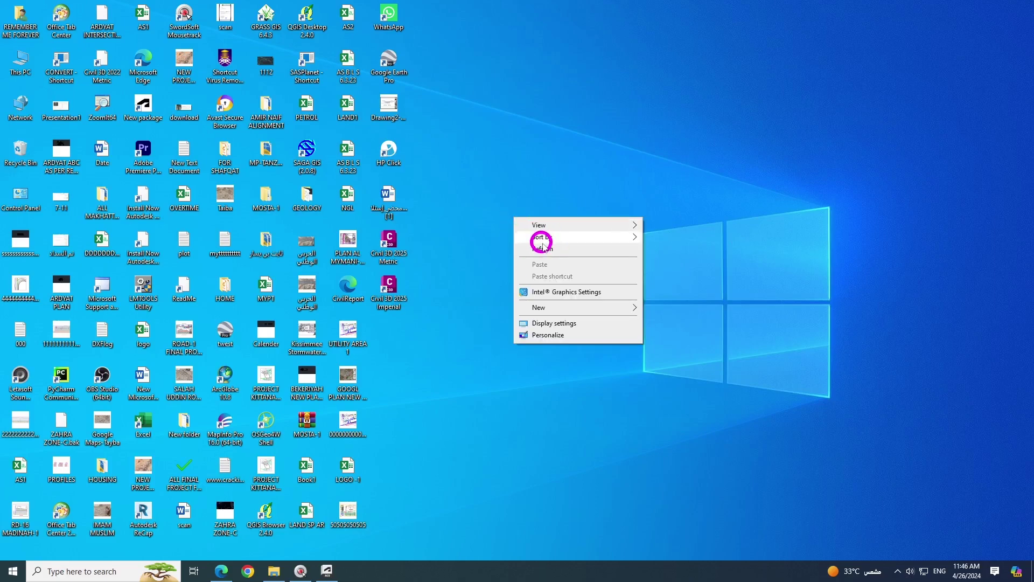
{"action": "left_click", "coordinate": [542, 247]}
{"action": "right_click", "coordinate": [538, 222]}
{"action": "left_click", "coordinate": [567, 250]}
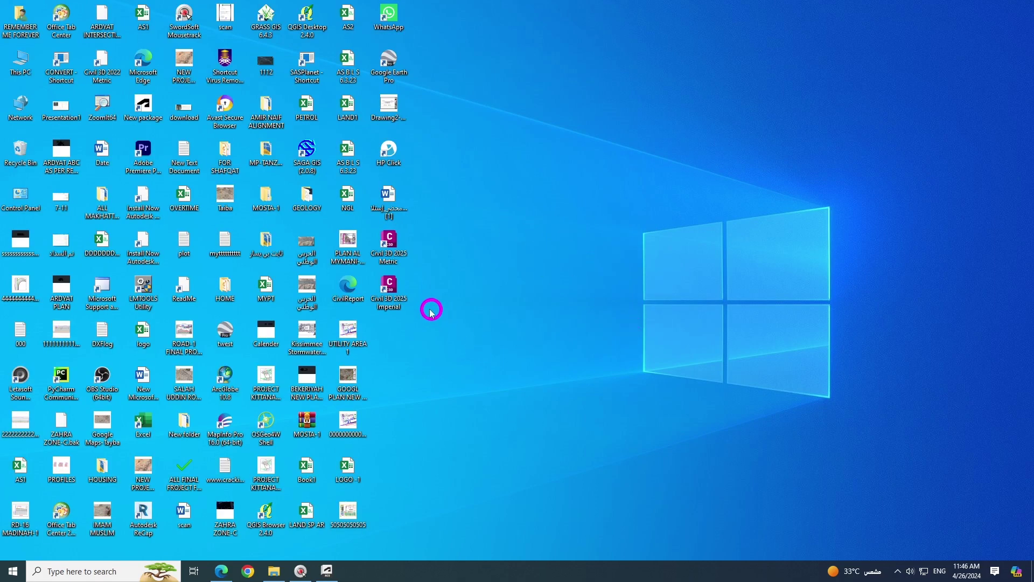
Launch Civil 3D 2025 Metric and dismiss the Autodesk Assistant notification.
{"action": "double_click", "coordinate": [391, 257]}
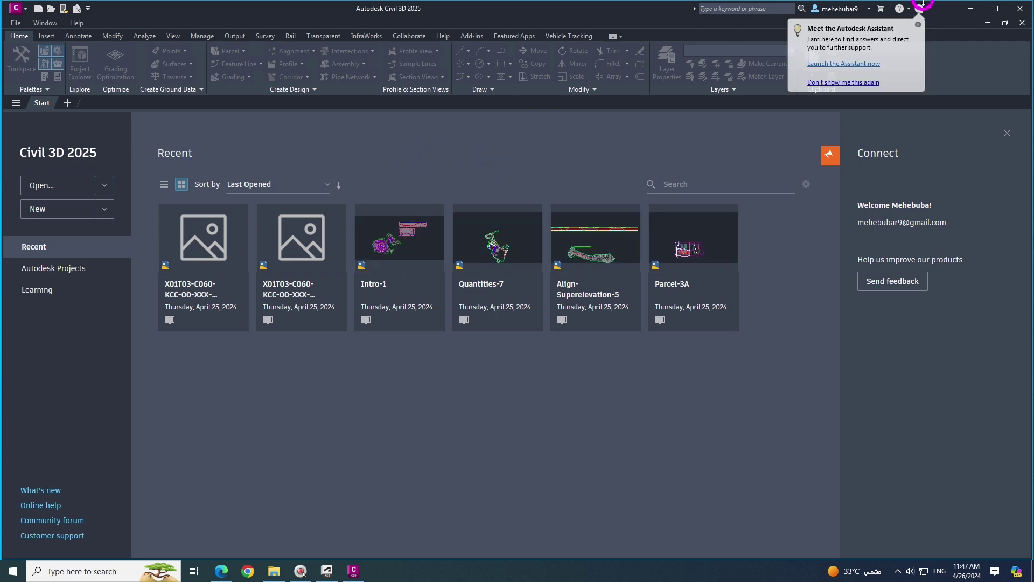
{"action": "left_click", "coordinate": [918, 24]}
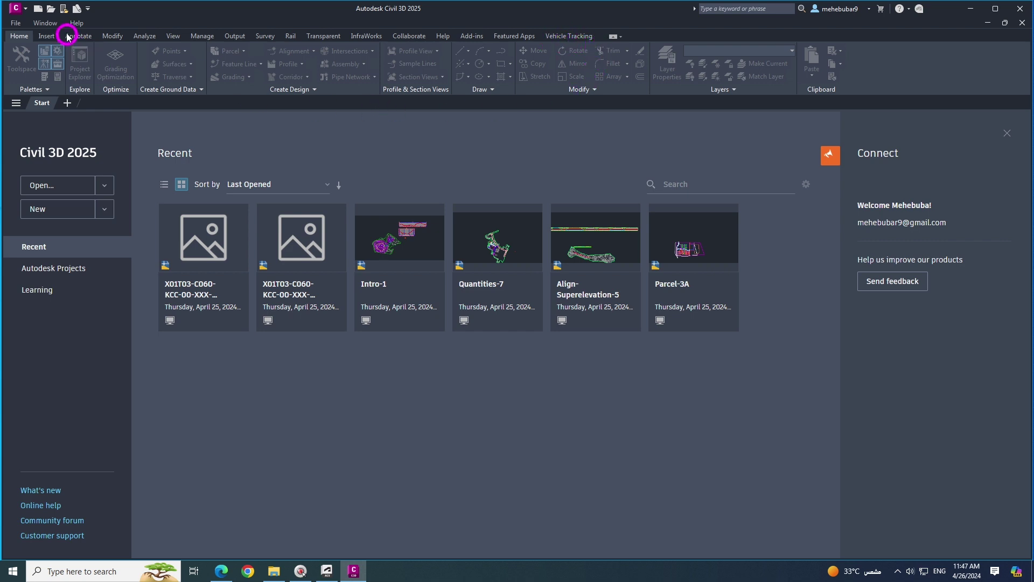
{"action": "left_click", "coordinate": [38, 9]}
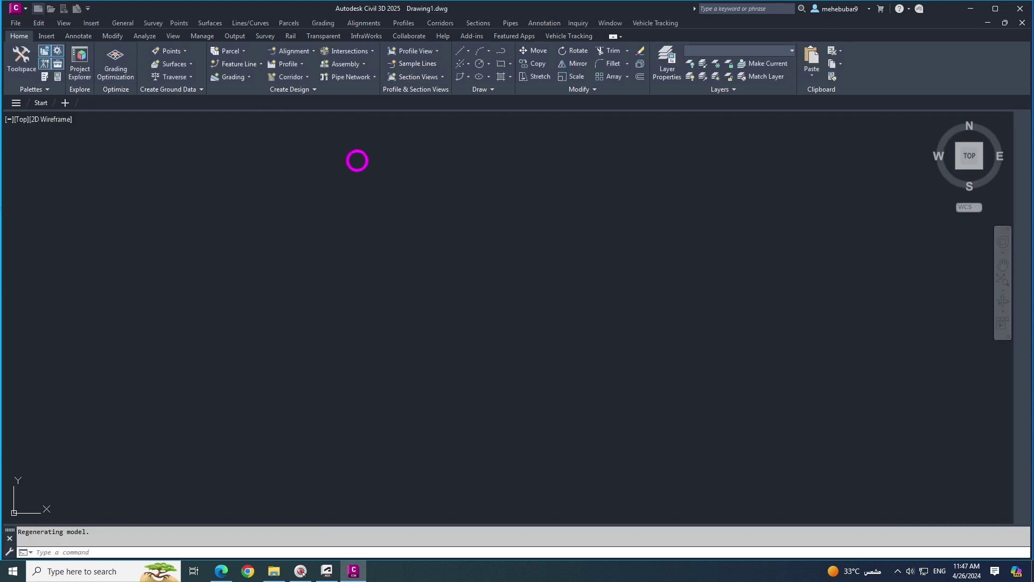
{"action": "left_click", "coordinate": [579, 38]}
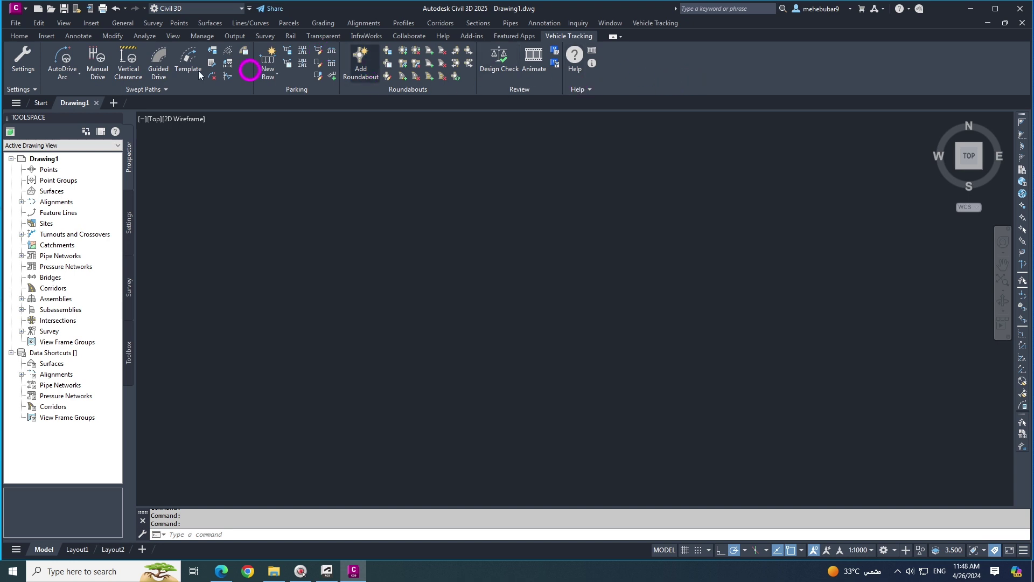
{"action": "left_click", "coordinate": [19, 35]}
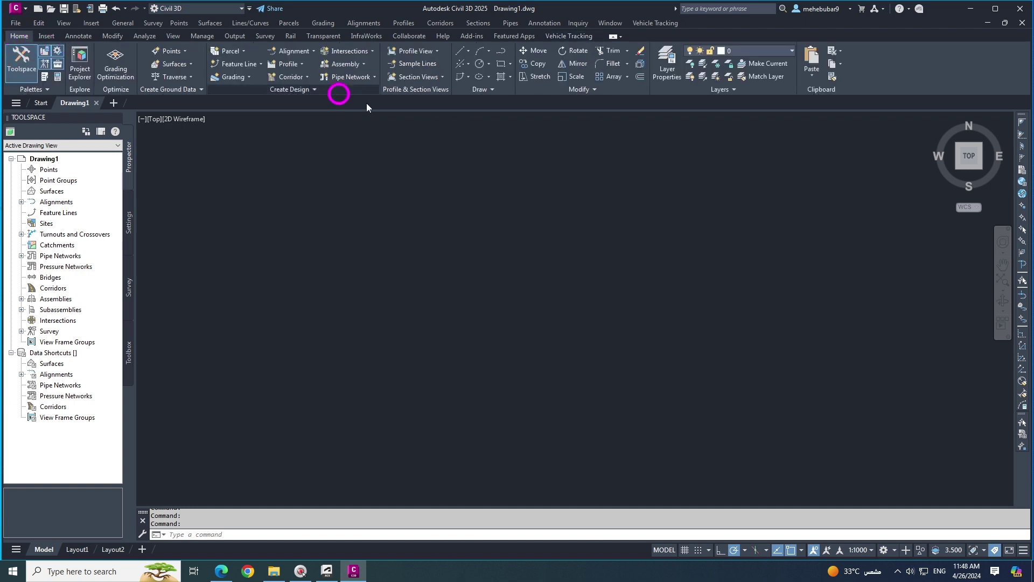